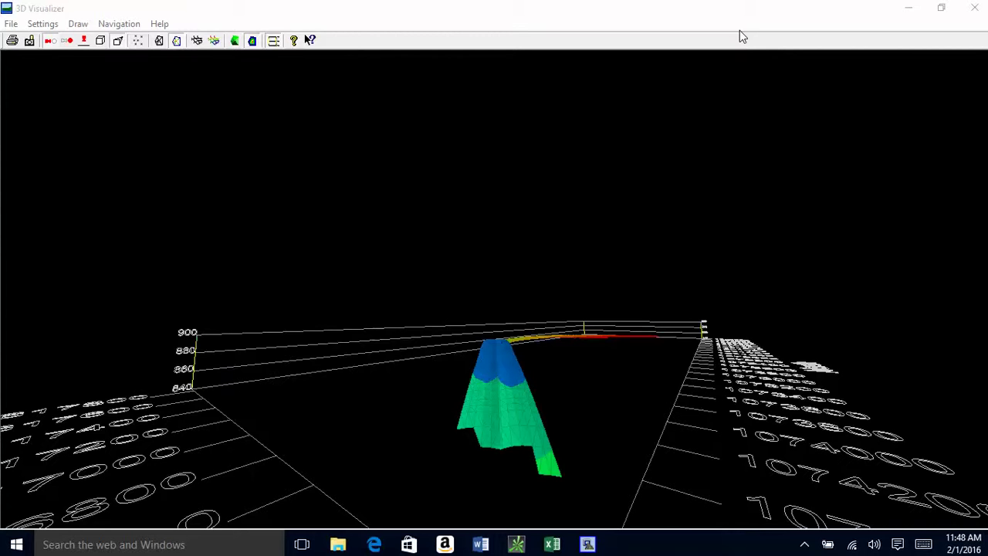
Switch the navigation mode to Flying
{"action": "left_click", "coordinate": [109, 29]}
{"action": "left_click", "coordinate": [102, 42]}
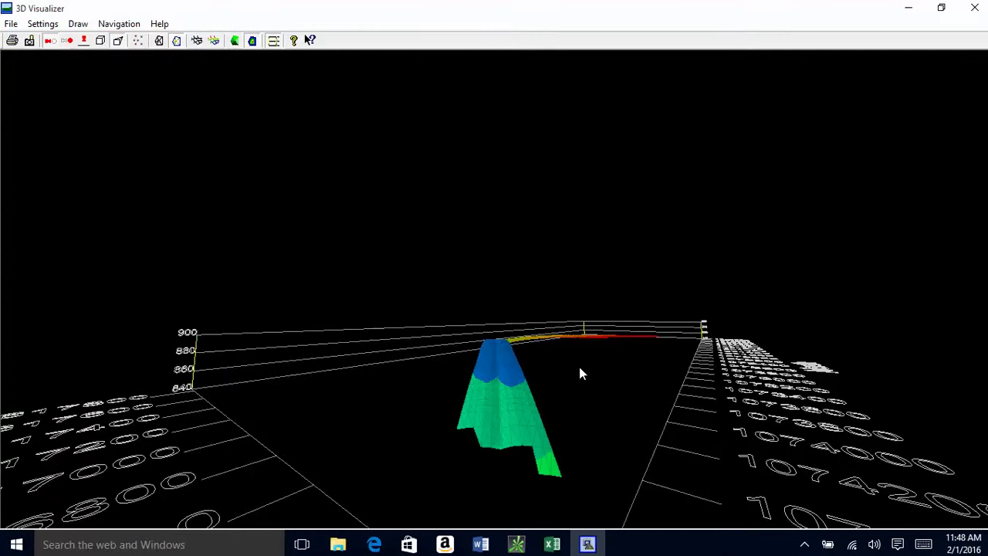
Fly forward along the green road surface, past the posts, toward the orange-red end
{"action": "mouse_move", "coordinate": [581, 374]}
{"action": "left_mouse_down"}
{"action": "mouse_move", "coordinate": [559, 299]}
{"action": "mouse_move", "coordinate": [503, 433]}
{"action": "mouse_move", "coordinate": [550, 260]}
{"action": "mouse_move", "coordinate": [548, 392]}
{"action": "mouse_move", "coordinate": [486, 337]}
{"action": "mouse_move", "coordinate": [509, 377]}
{"action": "mouse_move", "coordinate": [505, 337]}
{"action": "mouse_move", "coordinate": [499, 404]}
{"action": "mouse_move", "coordinate": [506, 363]}
{"action": "mouse_move", "coordinate": [496, 388]}
{"action": "mouse_move", "coordinate": [506, 397]}
{"action": "mouse_move", "coordinate": [468, 432]}
{"action": "mouse_move", "coordinate": [536, 424]}
{"action": "mouse_move", "coordinate": [541, 433]}
{"action": "left_mouse_up"}
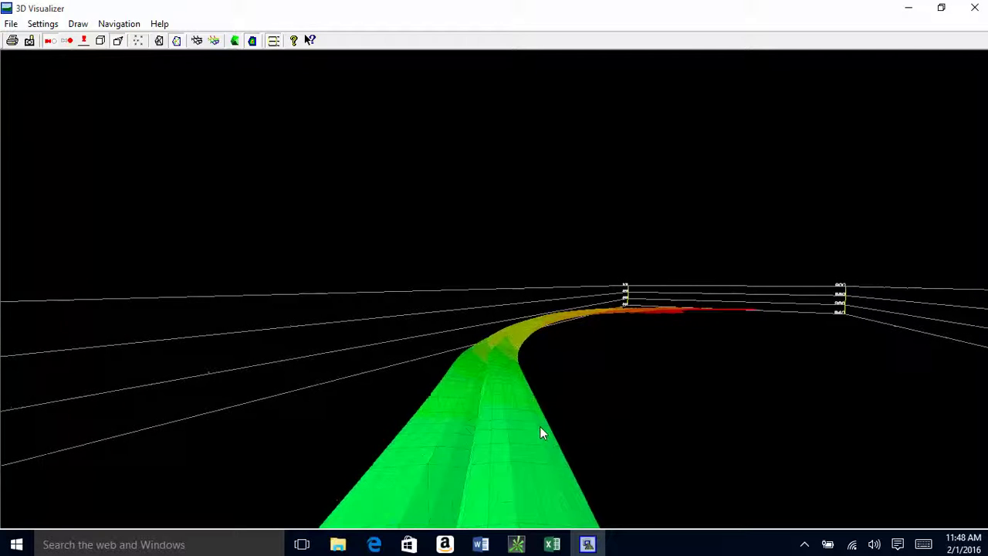
{"action": "mouse_move", "coordinate": [441, 424]}
{"action": "left_mouse_down"}
{"action": "mouse_move", "coordinate": [421, 426]}
{"action": "mouse_move", "coordinate": [536, 420]}
{"action": "mouse_move", "coordinate": [485, 414]}
{"action": "mouse_move", "coordinate": [662, 267]}
{"action": "mouse_move", "coordinate": [593, 353]}
{"action": "mouse_move", "coordinate": [625, 367]}
{"action": "mouse_move", "coordinate": [526, 379]}
{"action": "mouse_move", "coordinate": [531, 387]}
{"action": "mouse_move", "coordinate": [540, 379]}
{"action": "mouse_move", "coordinate": [512, 428]}
{"action": "mouse_move", "coordinate": [562, 410]}
{"action": "mouse_move", "coordinate": [514, 431]}
{"action": "mouse_move", "coordinate": [527, 408]}
{"action": "mouse_move", "coordinate": [547, 395]}
{"action": "mouse_move", "coordinate": [522, 437]}
{"action": "mouse_move", "coordinate": [499, 439]}
{"action": "mouse_move", "coordinate": [549, 411]}
{"action": "mouse_move", "coordinate": [542, 339]}
{"action": "mouse_move", "coordinate": [469, 400]}
{"action": "mouse_move", "coordinate": [511, 424]}
{"action": "mouse_move", "coordinate": [474, 484]}
{"action": "mouse_move", "coordinate": [505, 432]}
{"action": "mouse_move", "coordinate": [573, 430]}
{"action": "mouse_move", "coordinate": [509, 459]}
{"action": "mouse_move", "coordinate": [478, 434]}
{"action": "mouse_move", "coordinate": [660, 405]}
{"action": "left_mouse_up"}
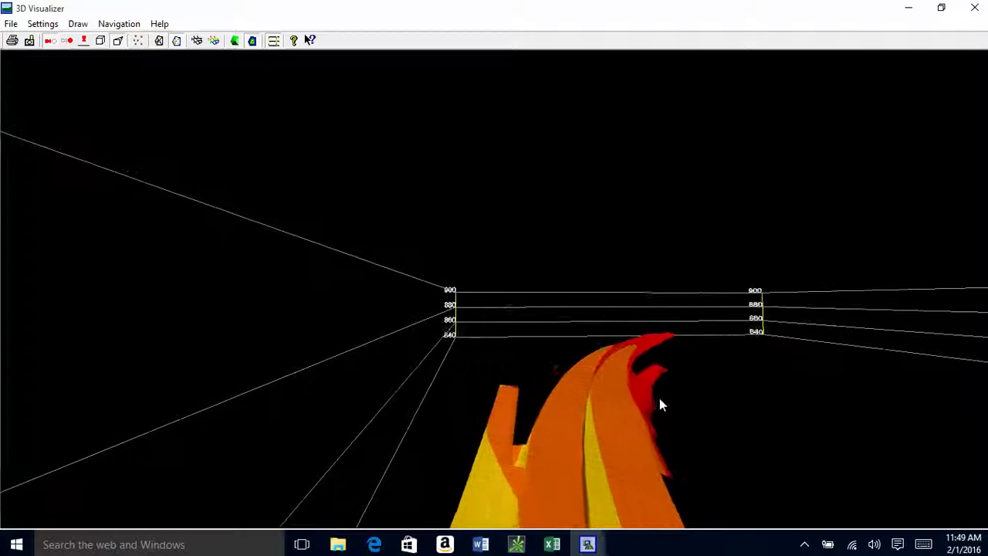
{"action": "mouse_move", "coordinate": [602, 385]}
{"action": "left_mouse_down"}
{"action": "mouse_move", "coordinate": [678, 421]}
{"action": "mouse_move", "coordinate": [609, 406]}
{"action": "mouse_move", "coordinate": [563, 430]}
{"action": "mouse_move", "coordinate": [605, 439]}
{"action": "mouse_move", "coordinate": [607, 388]}
{"action": "mouse_move", "coordinate": [638, 367]}
{"action": "mouse_move", "coordinate": [564, 393]}
{"action": "mouse_move", "coordinate": [610, 394]}
{"action": "mouse_move", "coordinate": [613, 371]}
{"action": "mouse_move", "coordinate": [637, 362]}
{"action": "mouse_move", "coordinate": [661, 368]}
{"action": "mouse_move", "coordinate": [488, 423]}
{"action": "mouse_move", "coordinate": [649, 346]}
{"action": "mouse_move", "coordinate": [710, 362]}
{"action": "mouse_move", "coordinate": [527, 379]}
{"action": "mouse_move", "coordinate": [209, 447]}
{"action": "mouse_move", "coordinate": [413, 311]}
{"action": "mouse_move", "coordinate": [18, 426]}
{"action": "mouse_move", "coordinate": [84, 360]}
{"action": "mouse_move", "coordinate": [128, 121]}
{"action": "mouse_move", "coordinate": [53, 174]}
{"action": "mouse_move", "coordinate": [443, 258]}
{"action": "mouse_move", "coordinate": [307, 214]}
{"action": "mouse_move", "coordinate": [253, 240]}
{"action": "mouse_move", "coordinate": [472, 313]}
{"action": "mouse_move", "coordinate": [425, 239]}
{"action": "mouse_move", "coordinate": [392, 226]}
{"action": "mouse_move", "coordinate": [415, 262]}
{"action": "mouse_move", "coordinate": [418, 312]}
{"action": "mouse_move", "coordinate": [404, 289]}
{"action": "mouse_move", "coordinate": [437, 337]}
{"action": "mouse_move", "coordinate": [477, 366]}
{"action": "mouse_move", "coordinate": [462, 386]}
{"action": "mouse_move", "coordinate": [465, 410]}
{"action": "mouse_move", "coordinate": [375, 412]}
{"action": "mouse_move", "coordinate": [410, 371]}
{"action": "mouse_move", "coordinate": [286, 384]}
{"action": "mouse_move", "coordinate": [362, 399]}
{"action": "mouse_move", "coordinate": [365, 388]}
{"action": "mouse_move", "coordinate": [549, 348]}
{"action": "mouse_move", "coordinate": [254, 421]}
{"action": "mouse_move", "coordinate": [254, 399]}
{"action": "mouse_move", "coordinate": [321, 346]}
{"action": "mouse_move", "coordinate": [432, 355]}
{"action": "mouse_move", "coordinate": [388, 360]}
{"action": "mouse_move", "coordinate": [362, 390]}
{"action": "mouse_move", "coordinate": [322, 381]}
{"action": "mouse_move", "coordinate": [326, 347]}
{"action": "left_mouse_up"}
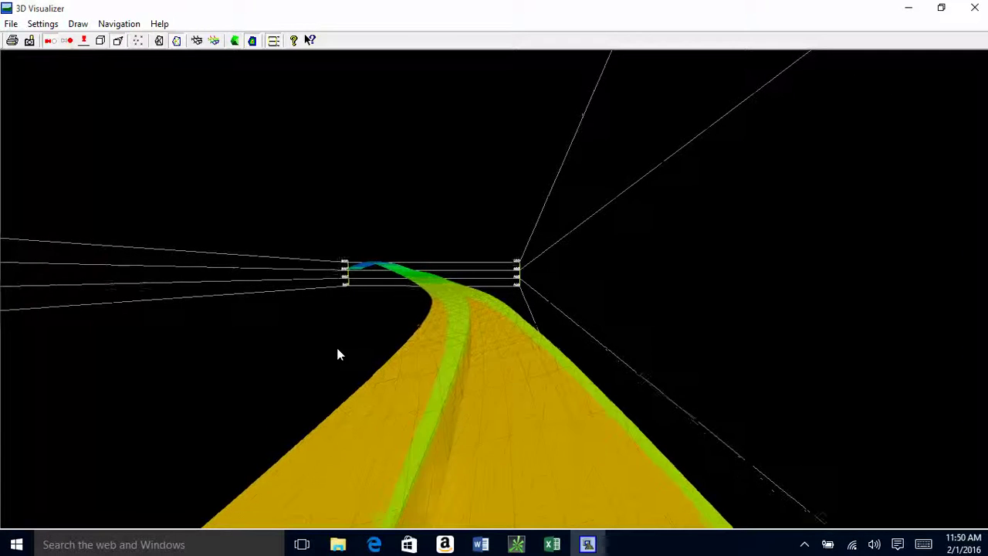
Fly along the road, turning slightly, toward the yellow lanes curving to the blue crest
{"action": "mouse_move", "coordinate": [355, 367]}
{"action": "left_mouse_down"}
{"action": "mouse_move", "coordinate": [491, 369]}
{"action": "mouse_move", "coordinate": [437, 331]}
{"action": "mouse_move", "coordinate": [393, 347]}
{"action": "mouse_move", "coordinate": [359, 328]}
{"action": "mouse_move", "coordinate": [430, 368]}
{"action": "mouse_move", "coordinate": [481, 348]}
{"action": "mouse_move", "coordinate": [635, 373]}
{"action": "mouse_move", "coordinate": [591, 347]}
{"action": "mouse_move", "coordinate": [549, 371]}
{"action": "mouse_move", "coordinate": [416, 363]}
{"action": "mouse_move", "coordinate": [512, 335]}
{"action": "mouse_move", "coordinate": [723, 487]}
{"action": "mouse_move", "coordinate": [613, 396]}
{"action": "mouse_move", "coordinate": [604, 400]}
{"action": "left_mouse_up"}
Fly past the blue crest to view the green-yellow road curving into its red end
{"action": "mouse_move", "coordinate": [424, 401]}
{"action": "left_mouse_down"}
{"action": "mouse_move", "coordinate": [445, 346]}
{"action": "mouse_move", "coordinate": [470, 373]}
{"action": "mouse_move", "coordinate": [430, 372]}
{"action": "mouse_move", "coordinate": [456, 340]}
{"action": "mouse_move", "coordinate": [443, 360]}
{"action": "mouse_move", "coordinate": [447, 388]}
{"action": "mouse_move", "coordinate": [532, 365]}
{"action": "mouse_move", "coordinate": [615, 320]}
{"action": "mouse_move", "coordinate": [677, 309]}
{"action": "mouse_move", "coordinate": [403, 347]}
{"action": "mouse_move", "coordinate": [540, 313]}
{"action": "mouse_move", "coordinate": [280, 293]}
{"action": "mouse_move", "coordinate": [344, 337]}
{"action": "mouse_move", "coordinate": [296, 308]}
{"action": "mouse_move", "coordinate": [234, 294]}
{"action": "mouse_move", "coordinate": [209, 309]}
{"action": "mouse_move", "coordinate": [507, 332]}
{"action": "mouse_move", "coordinate": [437, 291]}
{"action": "mouse_move", "coordinate": [345, 298]}
{"action": "mouse_move", "coordinate": [375, 332]}
{"action": "mouse_move", "coordinate": [476, 336]}
{"action": "mouse_move", "coordinate": [514, 434]}
{"action": "mouse_move", "coordinate": [536, 450]}
{"action": "mouse_move", "coordinate": [580, 448]}
{"action": "mouse_move", "coordinate": [458, 494]}
{"action": "mouse_move", "coordinate": [633, 300]}
{"action": "left_mouse_up"}
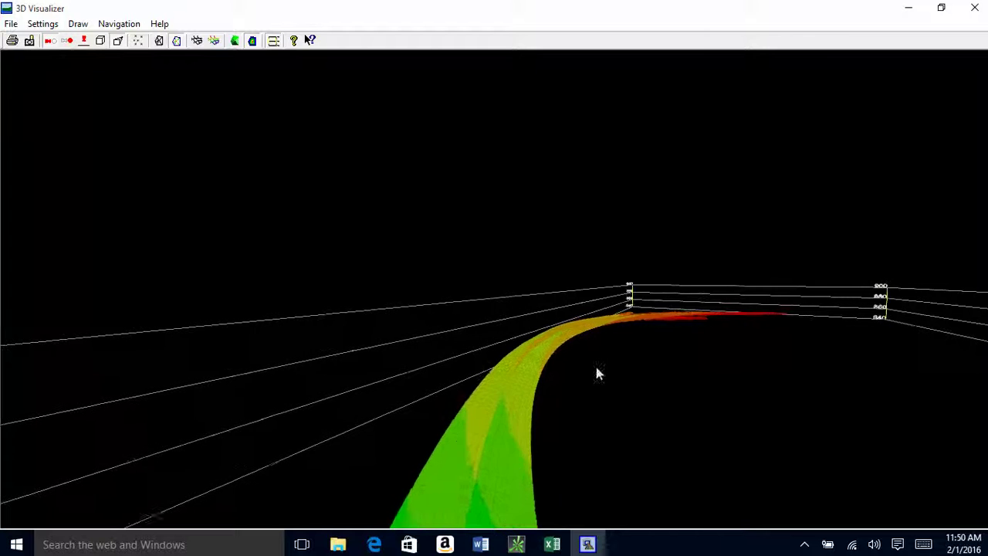